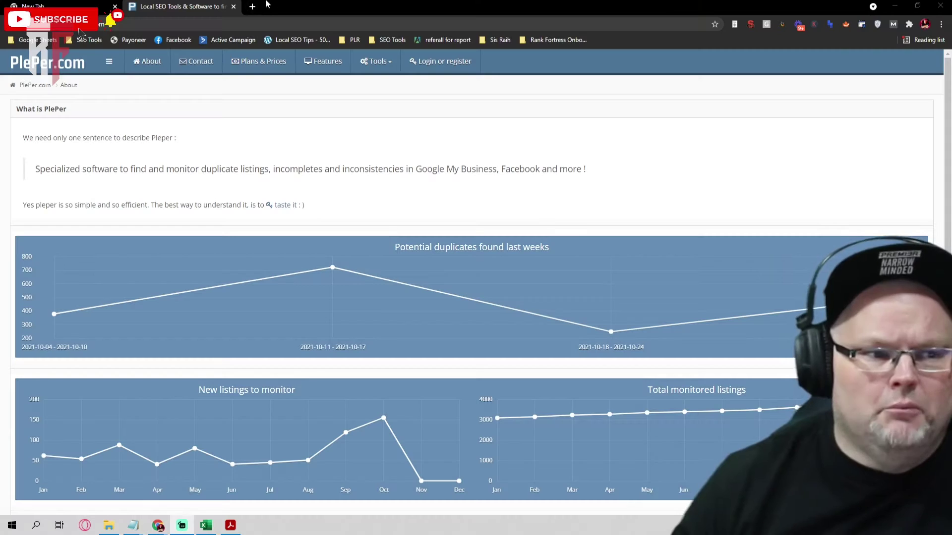
# Open PlePer's About page, which describes its duplicate Google My Business listing finder.
pyautogui.click(390, 65)
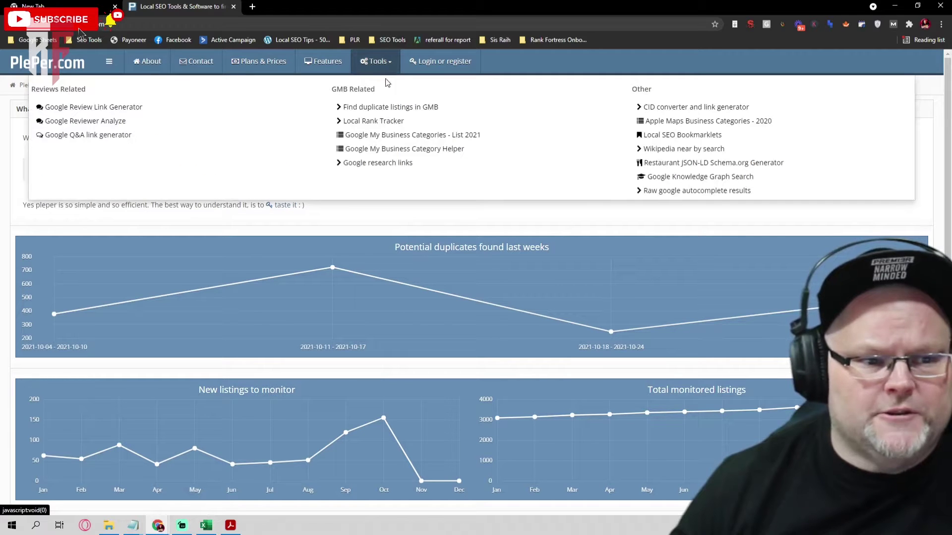
# Fetch the Google My Business Categories 2021 list for English, United States.
pyautogui.click(385, 135)
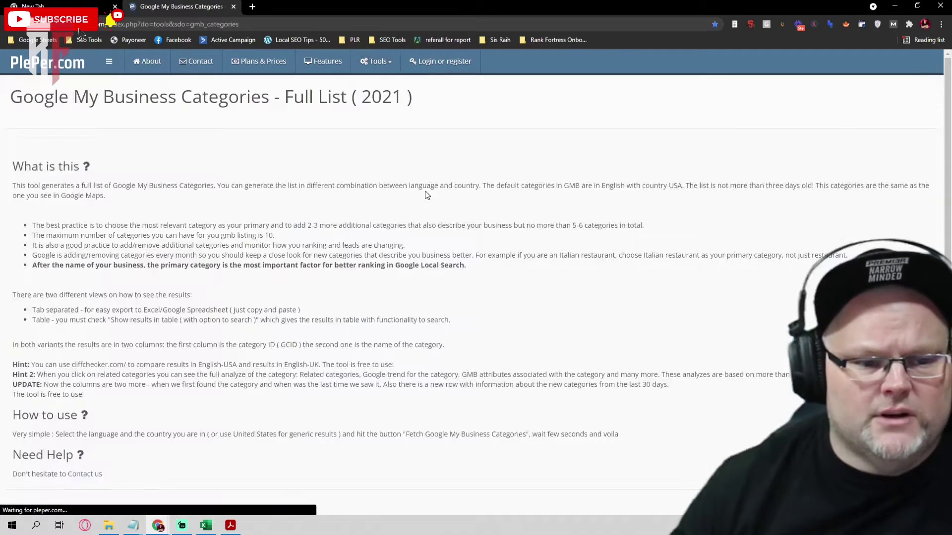
pyautogui.scroll(-4, 423, 177)
pyautogui.click(424, 418)
pyautogui.scroll(-8, 431, 367)
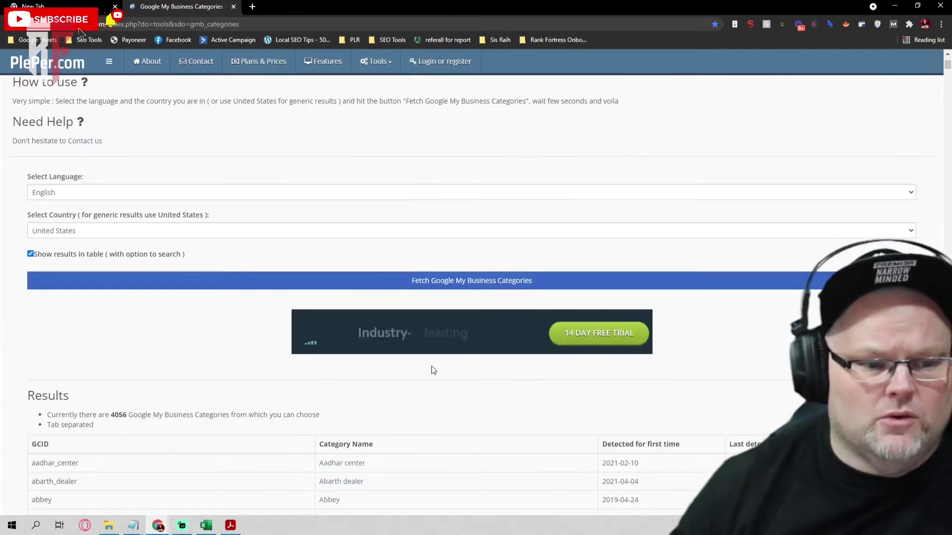
pyautogui.scroll(-6, 430, 358)
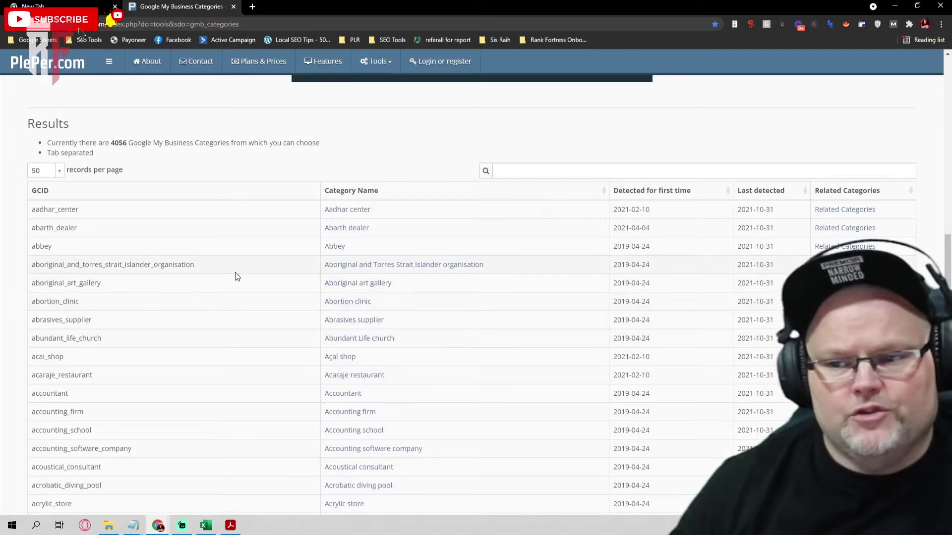
# Filter the category table for roof, then boiler, then plumber.
pyautogui.click(547, 170)
pyautogui.write('roofer')
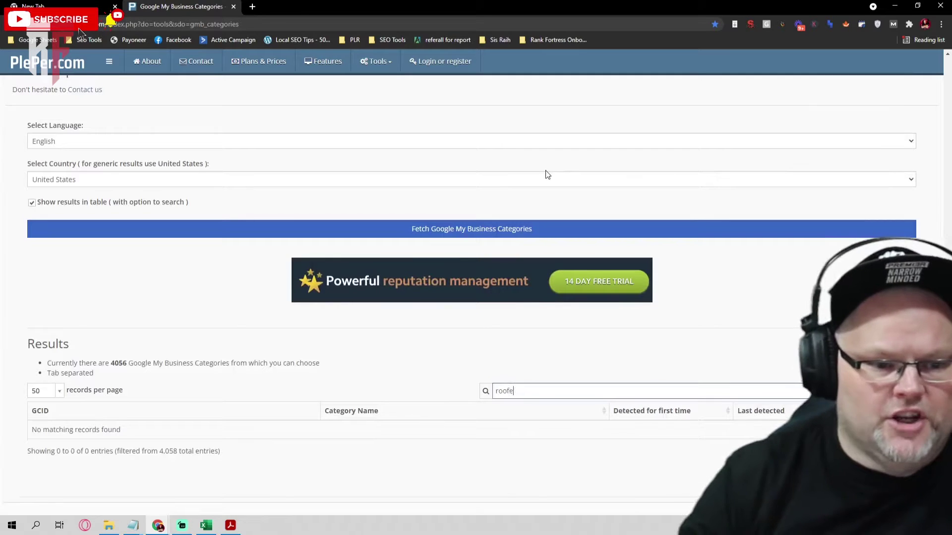
pyautogui.press('BackSpace')
pyautogui.scroll(-1, 438, 155)
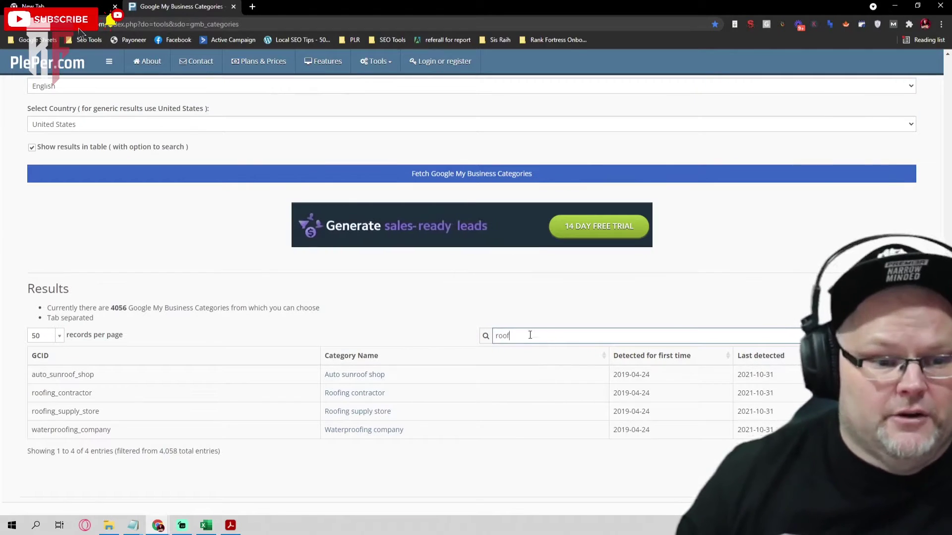
pyautogui.moveTo(531, 334); pyautogui.dragTo(462, 338)
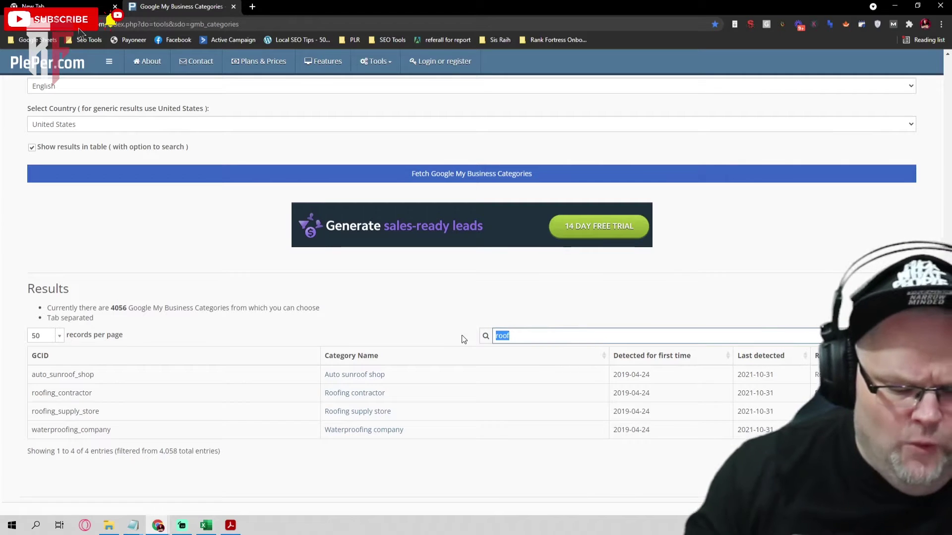
pyautogui.write('b')
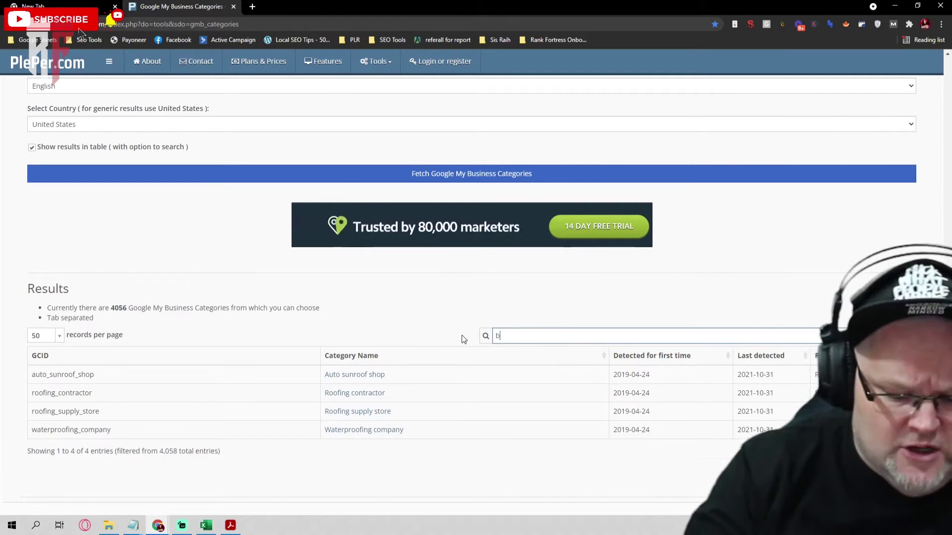
pyautogui.write('oiler')
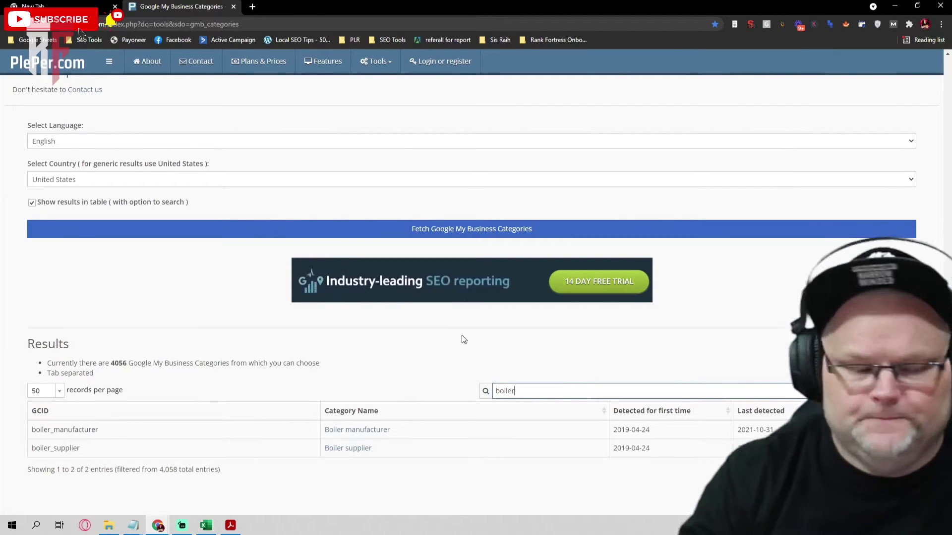
pyautogui.press('BackSpace')
pyautogui.press('BackSpace')
pyautogui.press('BackSpace')
pyautogui.press('BackSpace')
pyautogui.press('BackSpace')
pyautogui.press('BackSpace')
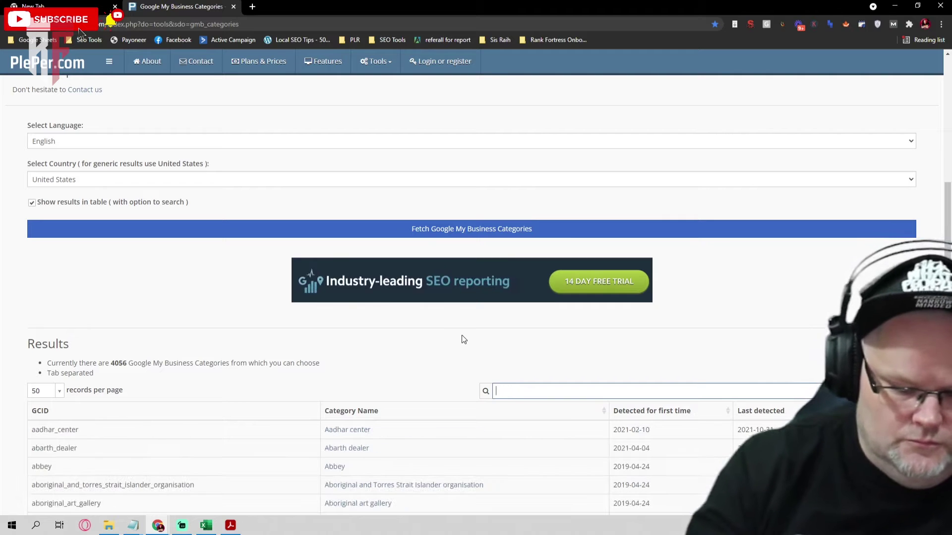
pyautogui.write('plumber')
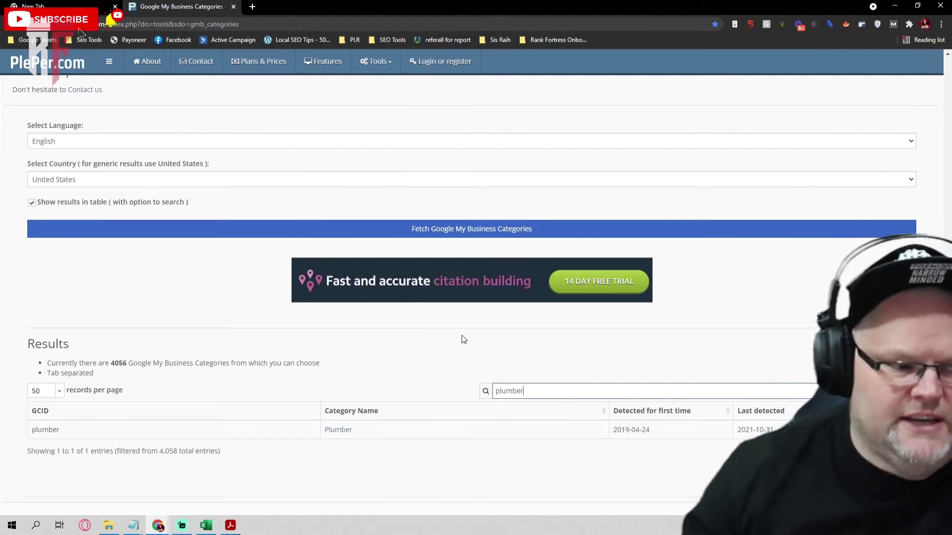
# Open Google in a new browser tab.
pyautogui.click(254, 8)
pyautogui.write('g')
pyautogui.press('Return')
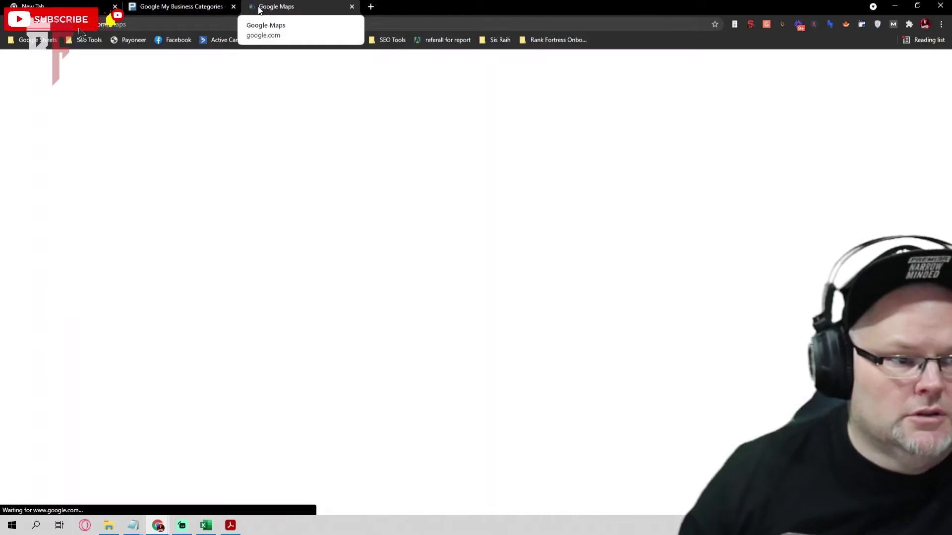
# Search Maps for 'plumber near Orlando, FL, USA' and open Drain Genie Plumbing Services' listing.
pyautogui.write('plimber')
pyautogui.press('BackSpace')
pyautogui.press('BackSpace')
pyautogui.press('BackSpace')
pyautogui.press('BackSpace')
pyautogui.press('BackSpace')
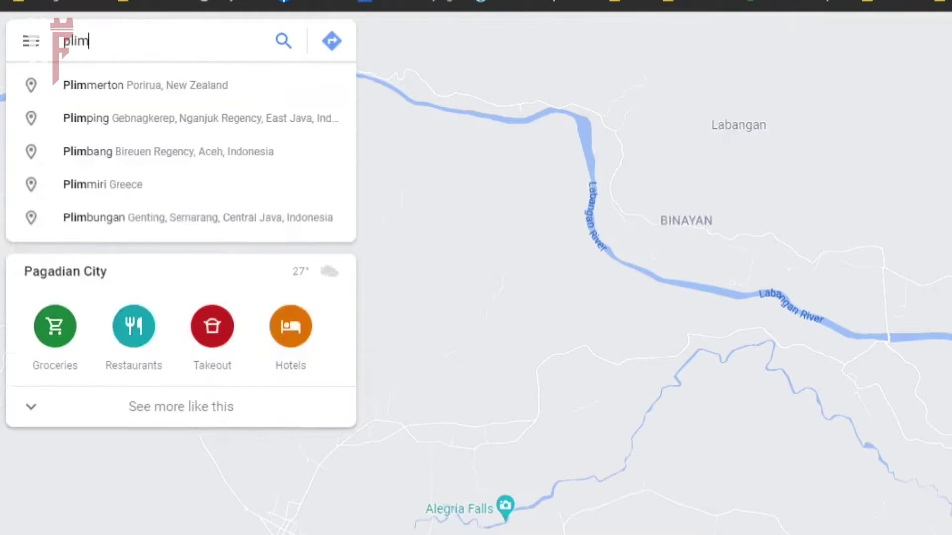
pyautogui.write('u')
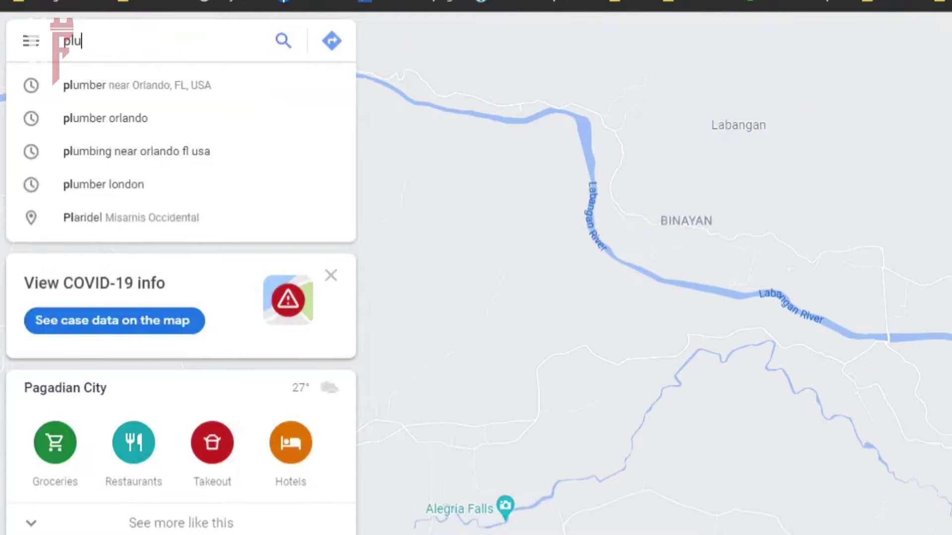
pyautogui.write('mber')
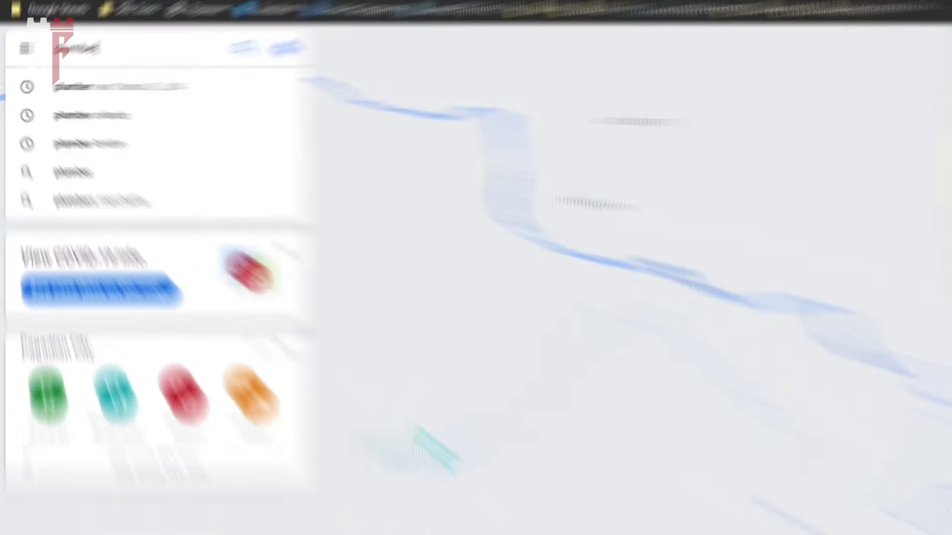
pyautogui.press('Down')
pyautogui.press('Return')
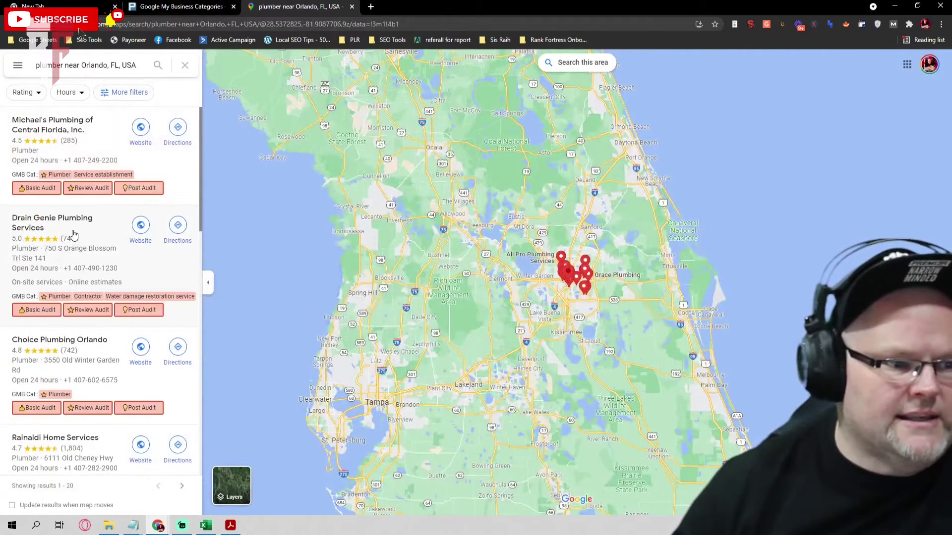
pyautogui.click(73, 234)
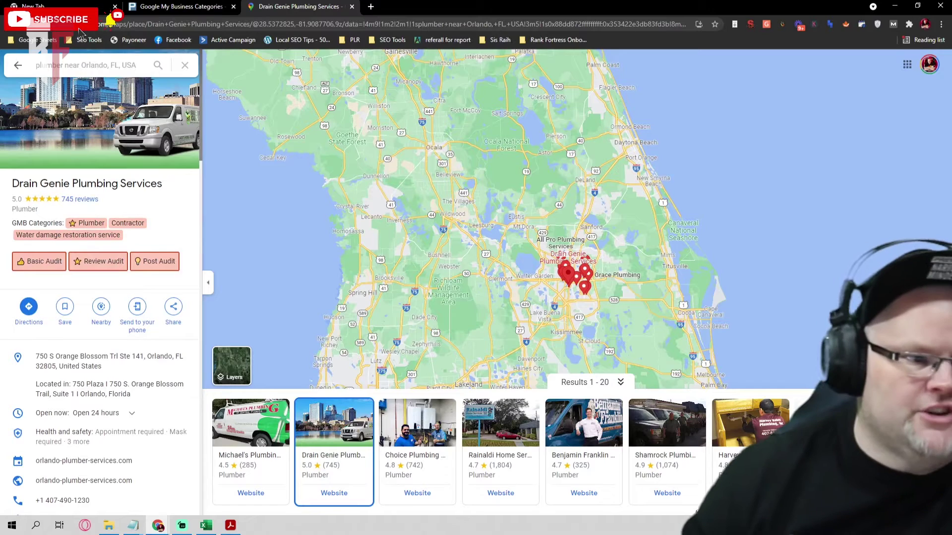
# Review Choice Plumbing Orlando's GMB categories, then return to the plumber results.
pyautogui.click(17, 73)
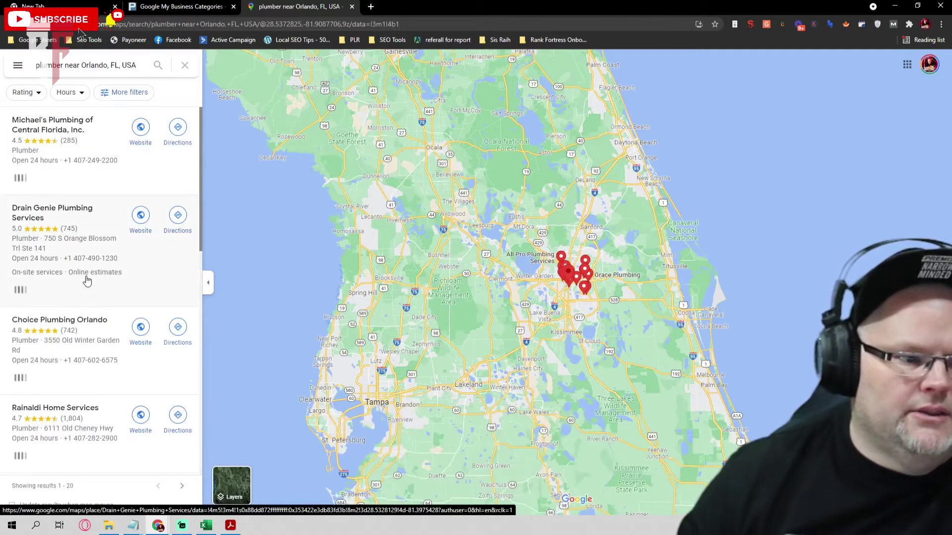
pyautogui.click(101, 343)
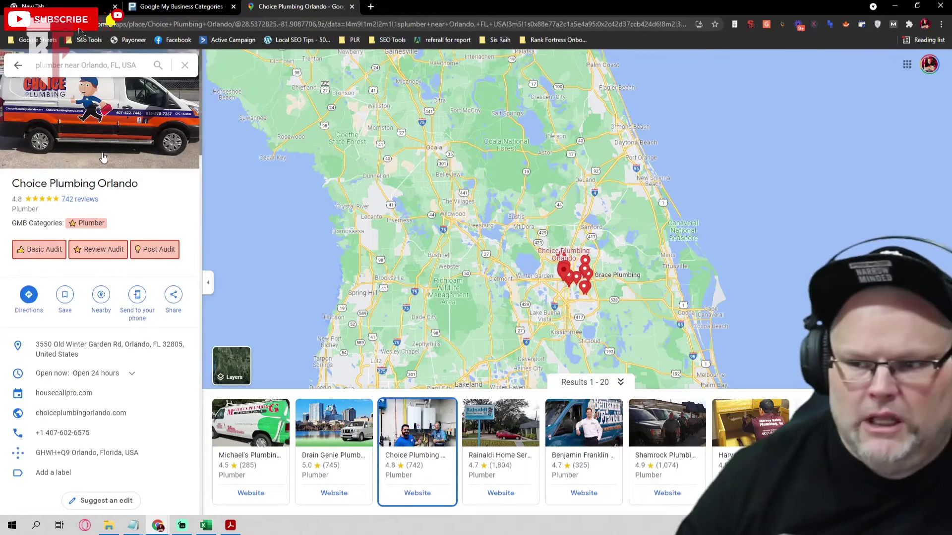
pyautogui.click(18, 65)
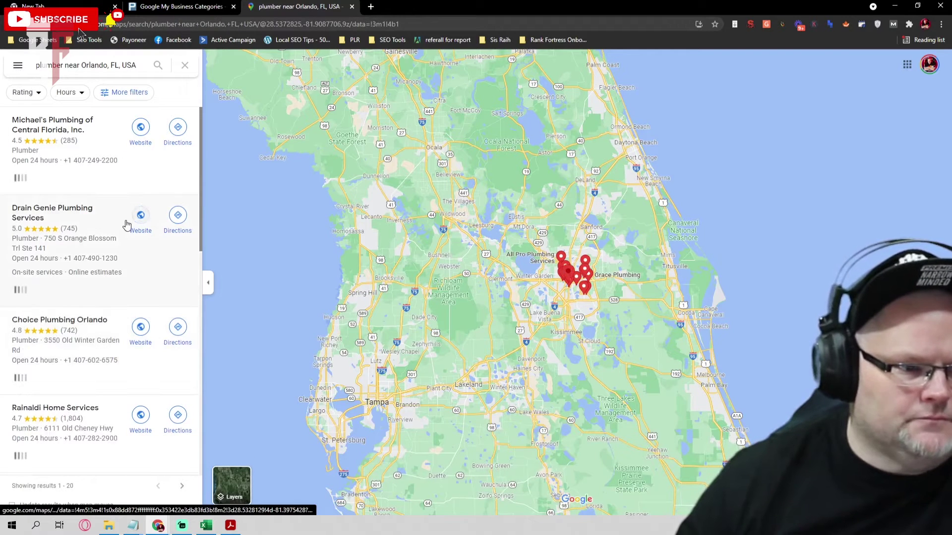
pyautogui.scroll(-2, 128, 224)
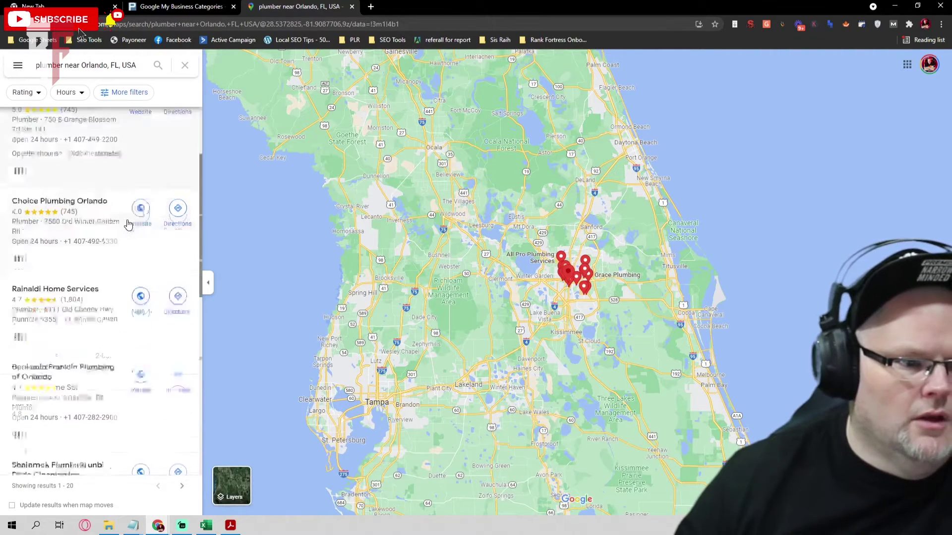
pyautogui.scroll(2, 128, 224)
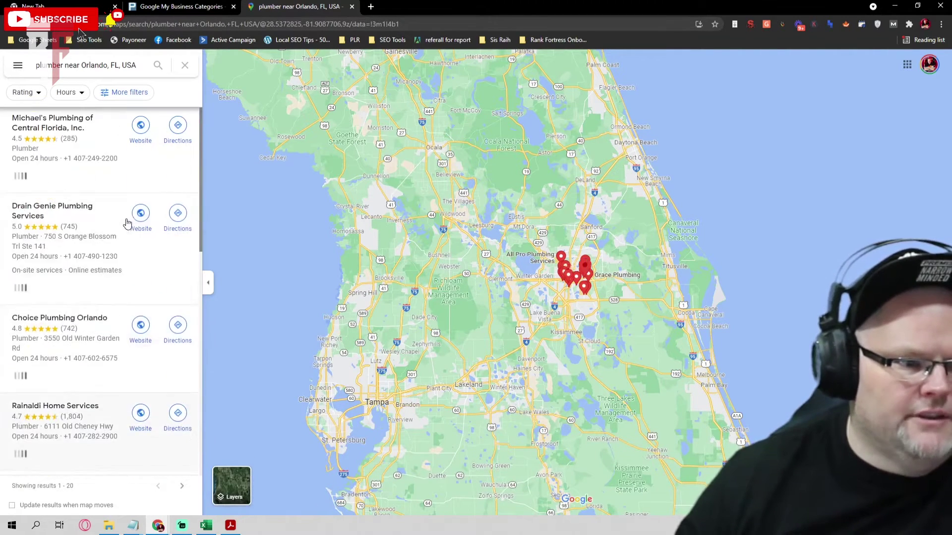
pyautogui.click(96, 339)
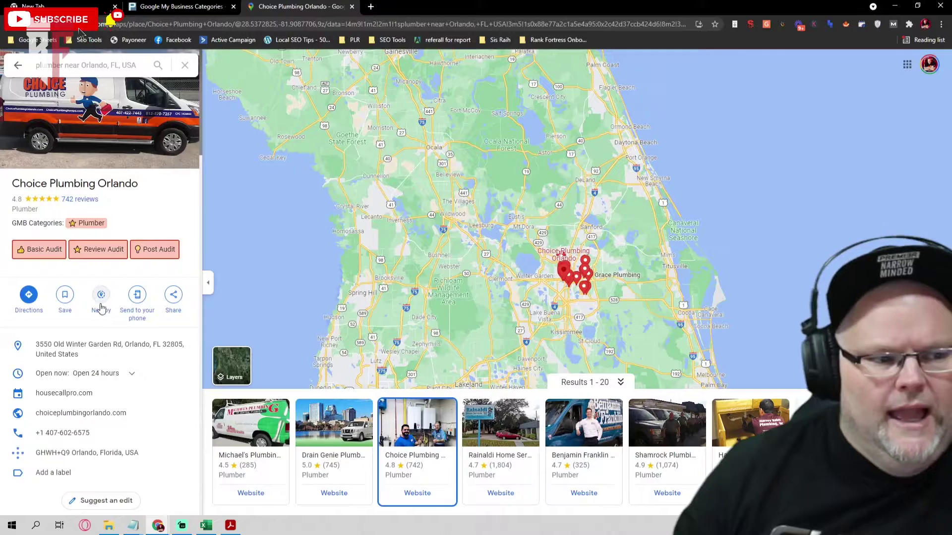
pyautogui.click(18, 65)
pyautogui.scroll(-4, 89, 283)
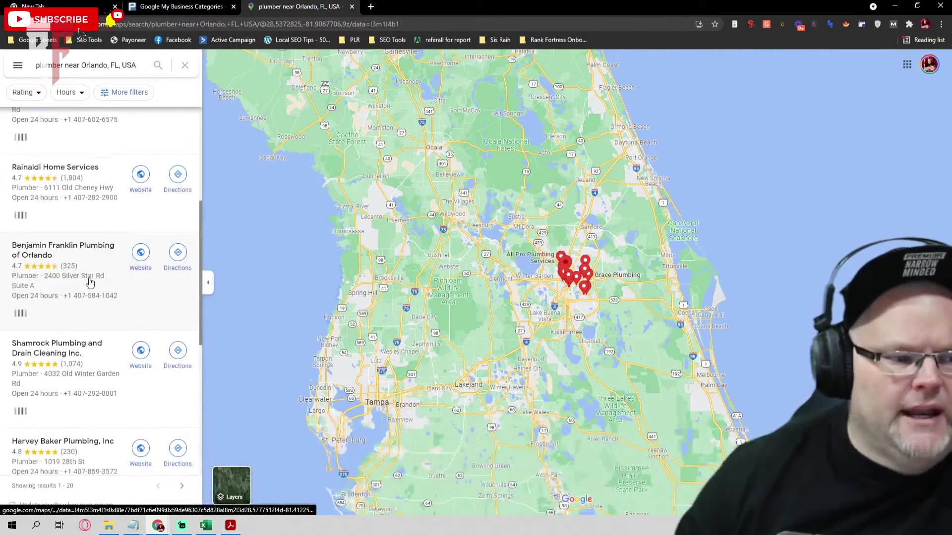
# Circle Rainaldi Home Services' categories, recheck Choice Plumbing, then bring in the categories spreadsheet.
pyautogui.click(90, 211)
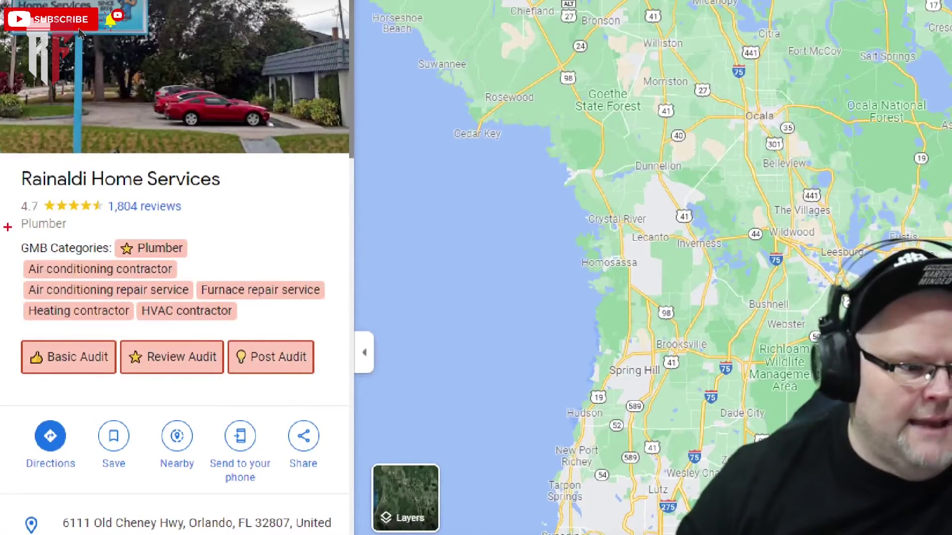
pyautogui.moveTo(9, 234)
pyautogui.mouseDown()
pyautogui.moveTo(204, 226)
pyautogui.moveTo(384, 318)
pyautogui.moveTo(109, 340)
pyautogui.moveTo(20, 257)
pyautogui.mouseUp()
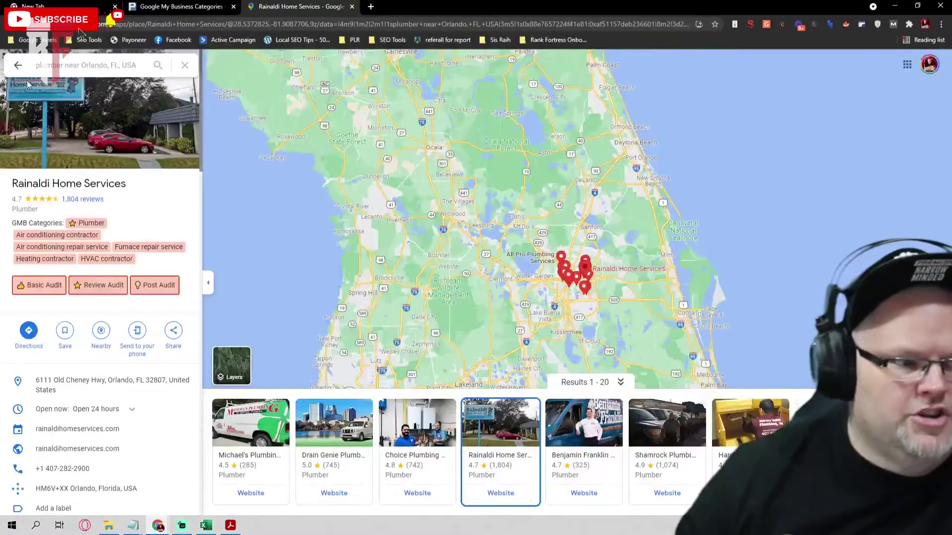
pyautogui.click(19, 66)
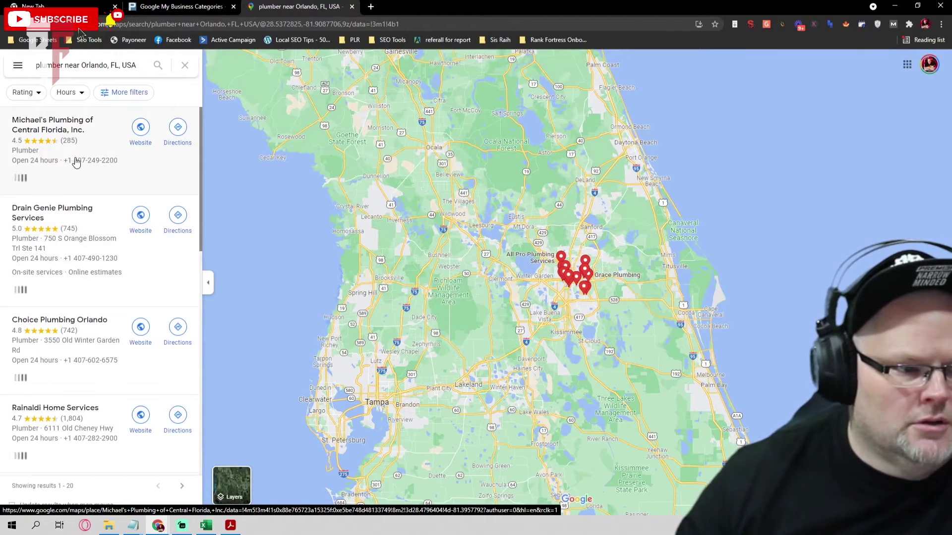
pyautogui.click(70, 332)
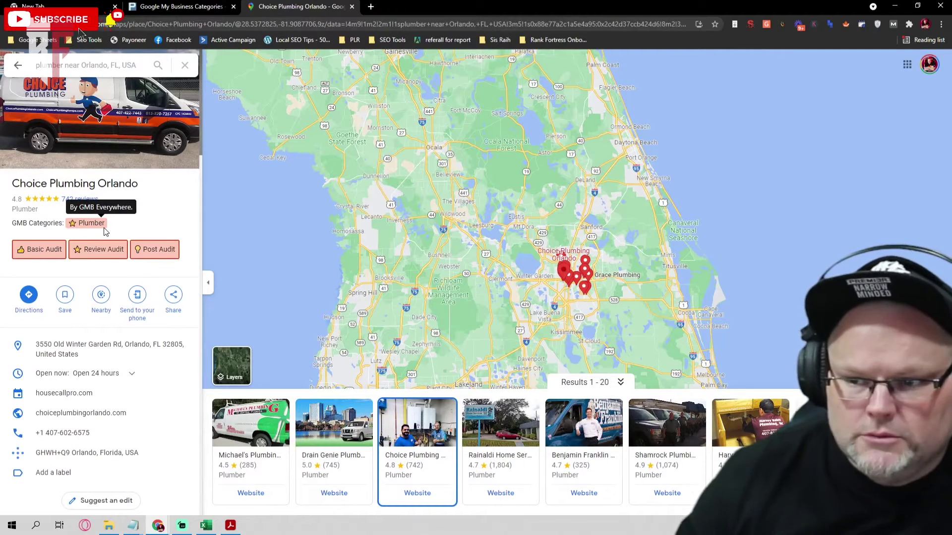
pyautogui.click(8, 69)
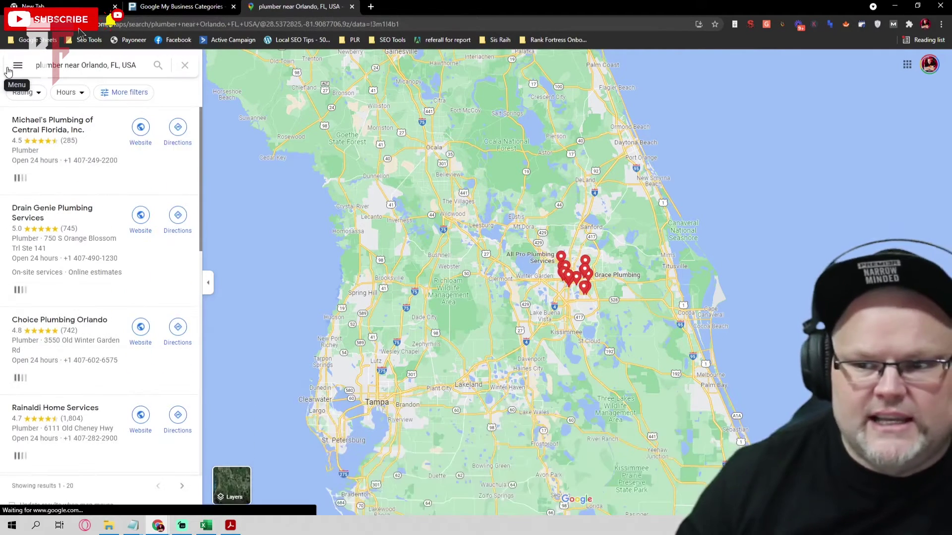
pyautogui.moveTo(124, 54); pyautogui.dragTo(415, 21)
# Search the GMB categories sheet for 'plumb'.
pyautogui.scroll(-7, 440, 269)
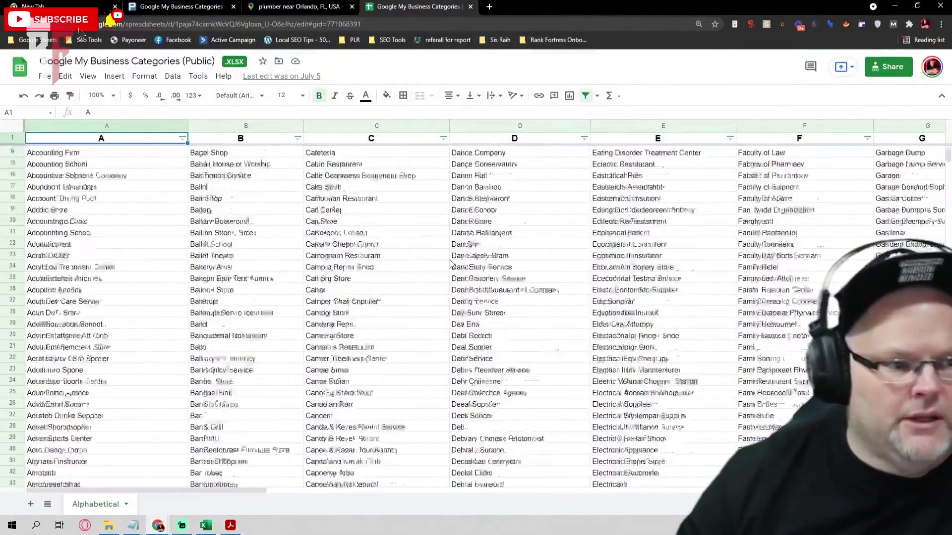
pyautogui.scroll(7, 439, 255)
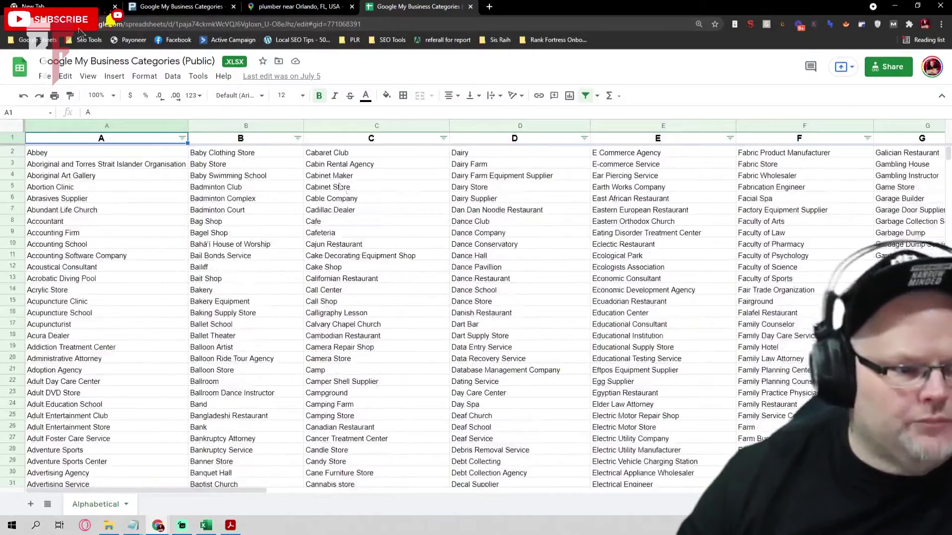
pyautogui.click(369, 142)
pyautogui.click(493, 142)
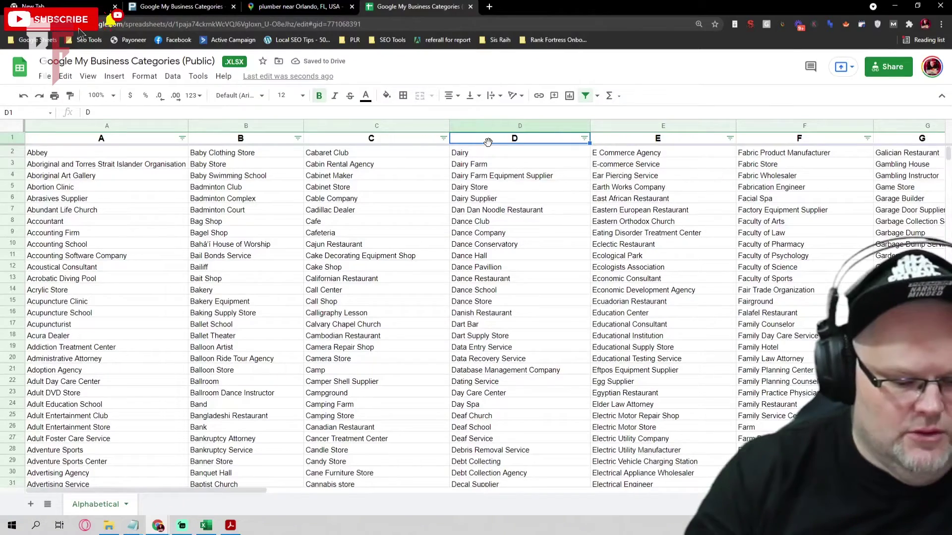
pyautogui.hotkey('ctrl', 'f')
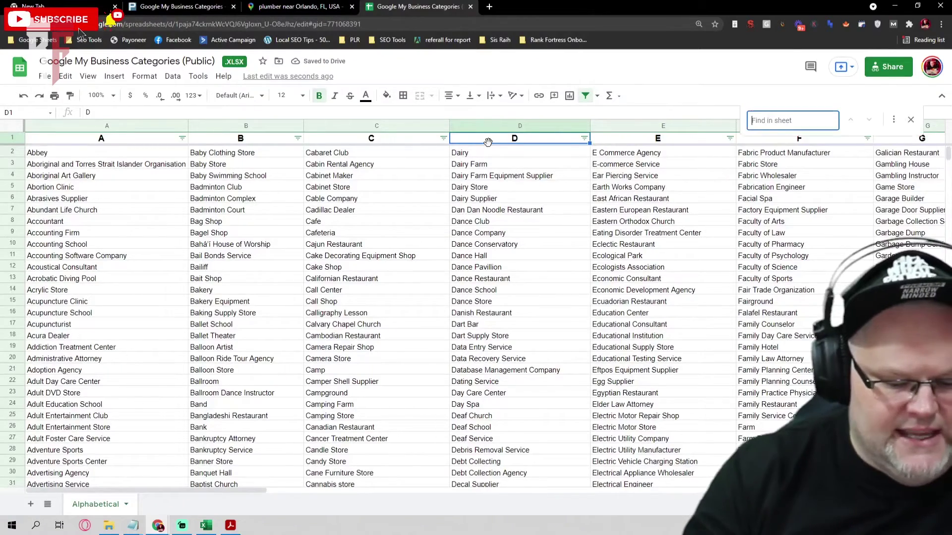
pyautogui.write('plum')
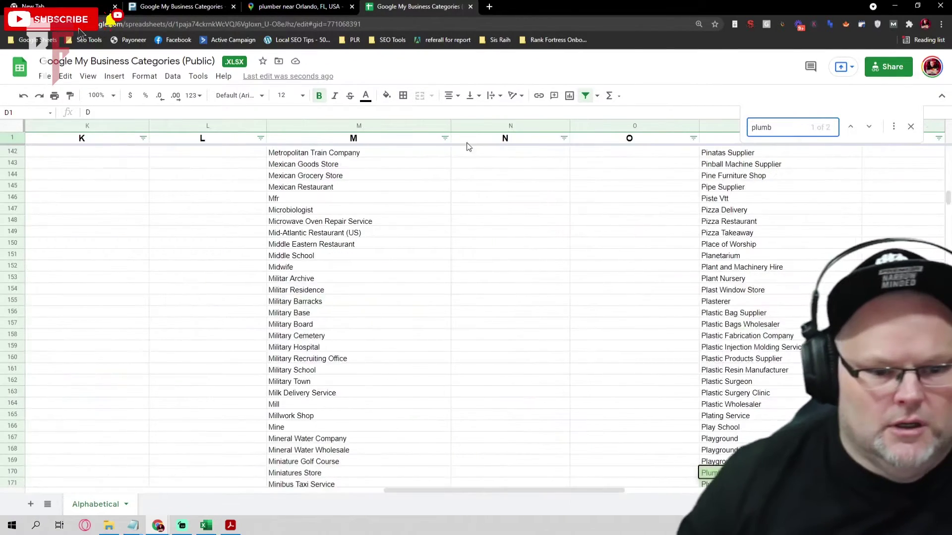
pyautogui.write('b')
pyautogui.scroll(-3, 567, 298)
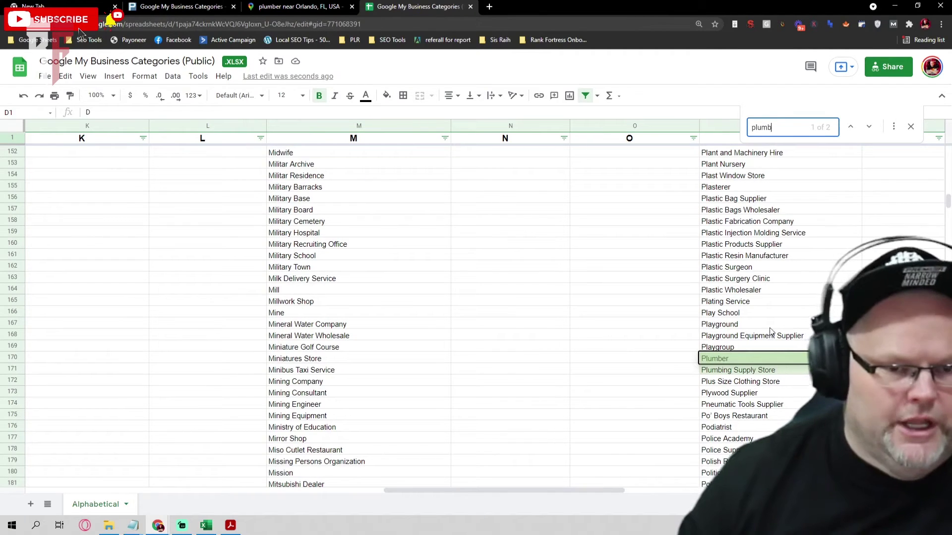
# Search 'air con', copy Air Conditioning Contractor from cell A65, and return to Maps.
pyautogui.write('air')
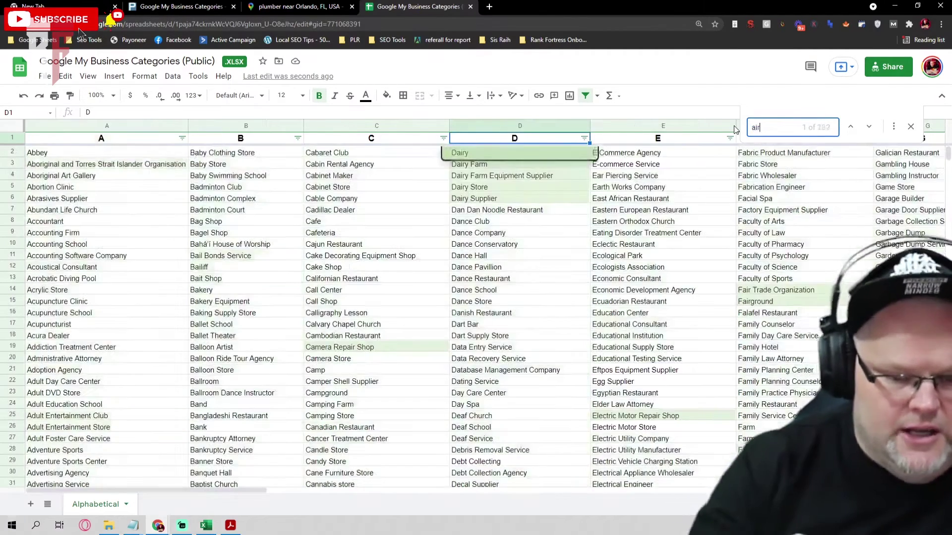
pyautogui.write(' c')
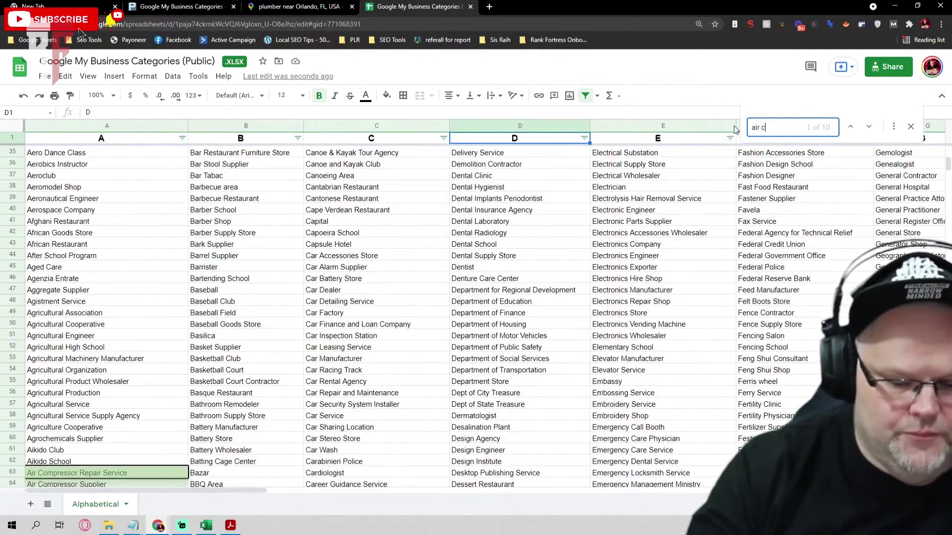
pyautogui.write('on')
pyautogui.scroll(-3, 125, 378)
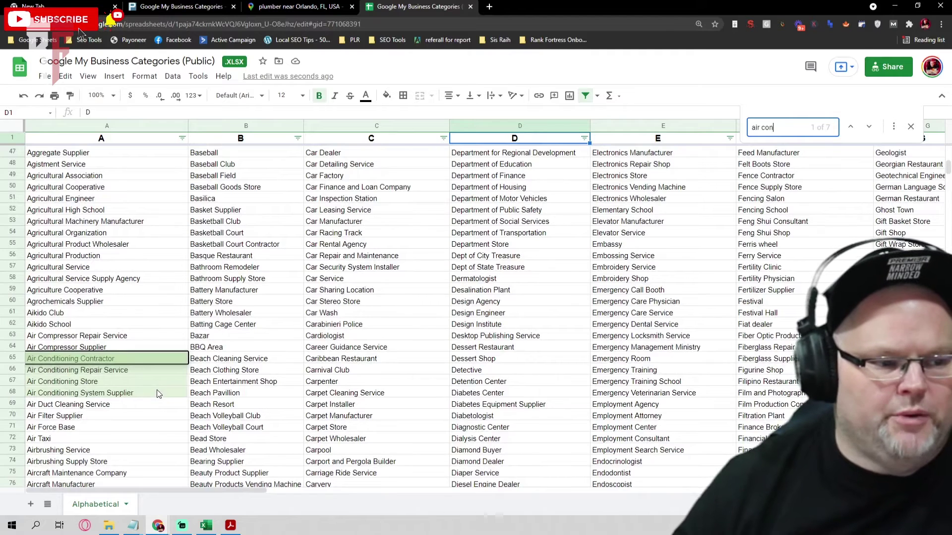
pyautogui.click(140, 358)
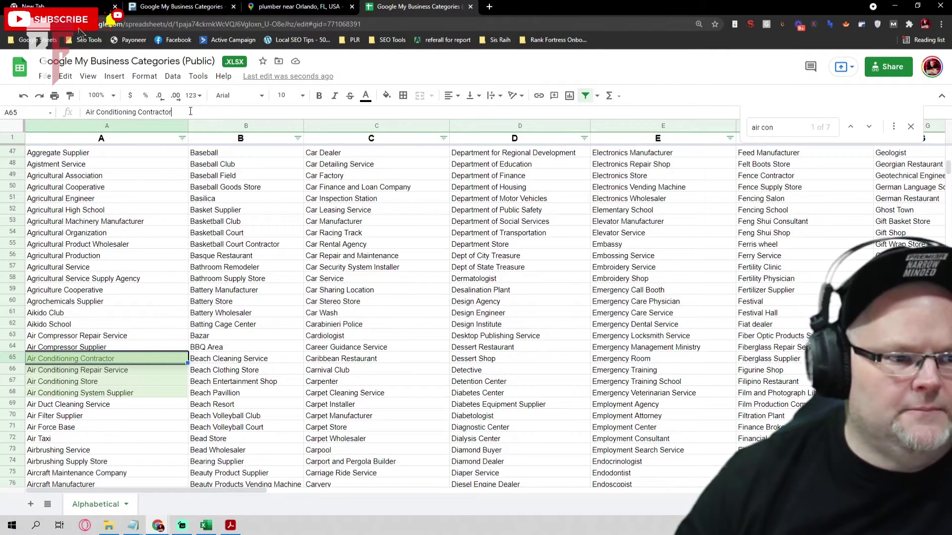
pyautogui.moveTo(190, 111); pyautogui.dragTo(63, 115)
pyautogui.hotkey('ctrl', 'c')
pyautogui.click(297, 6)
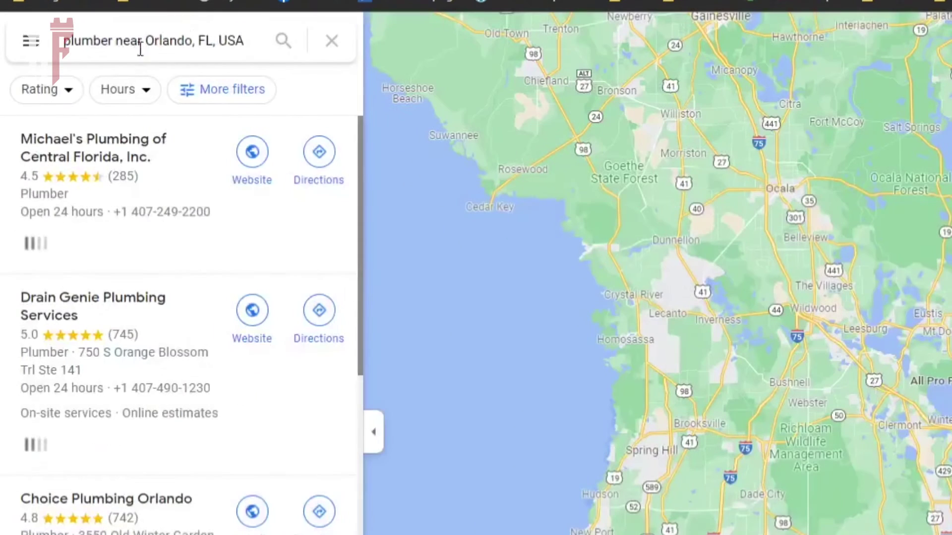
# Search Maps for 'Air Conditioning repair service orlando' using the pasted category name.
pyautogui.click(197, 38)
pyautogui.tripleClick(199, 39)
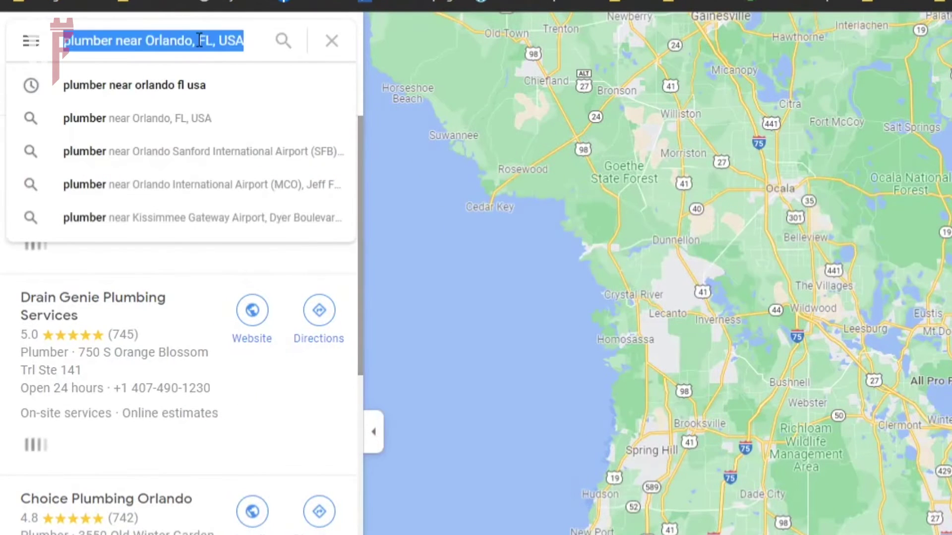
pyautogui.hotkey('ctrl', 'v')
pyautogui.press('BackSpace')
pyautogui.press('BackSpace')
pyautogui.press('BackSpace')
pyautogui.press('BackSpace')
pyautogui.press('BackSpace')
pyautogui.press('BackSpace')
pyautogui.press('BackSpace')
pyautogui.press('BackSpace')
pyautogui.press('BackSpace')
pyautogui.press('BackSpace')
pyautogui.press('BackSpace')
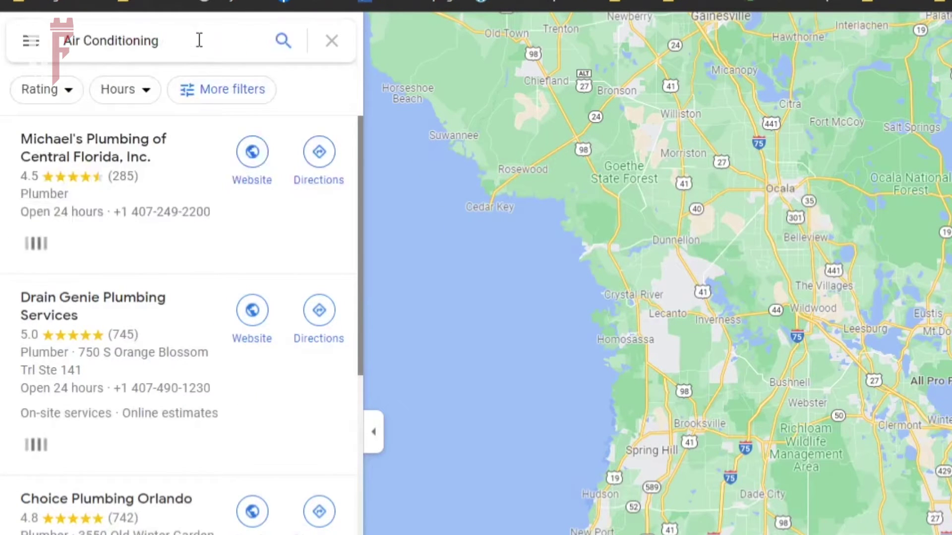
pyautogui.write('repair')
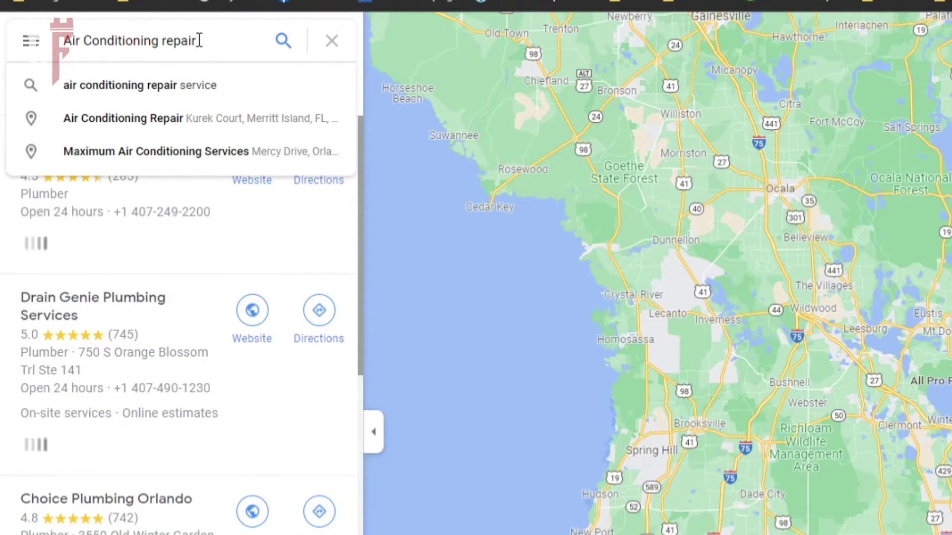
pyautogui.write(' service orlando')
pyautogui.press('Return')
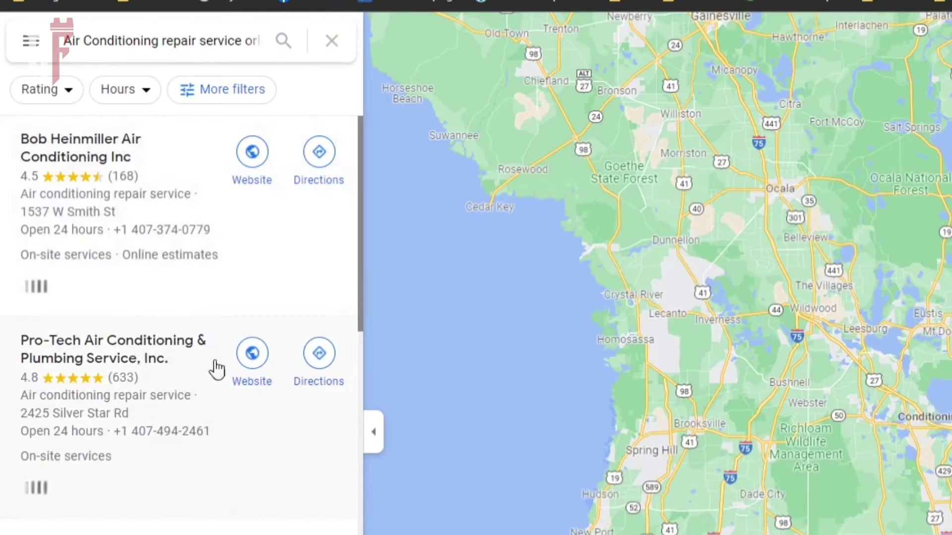
# Check the Bob Heinmiller, Pro-Tech, and Orlando Speedy Home AC Repair listings.
pyautogui.click(180, 173)
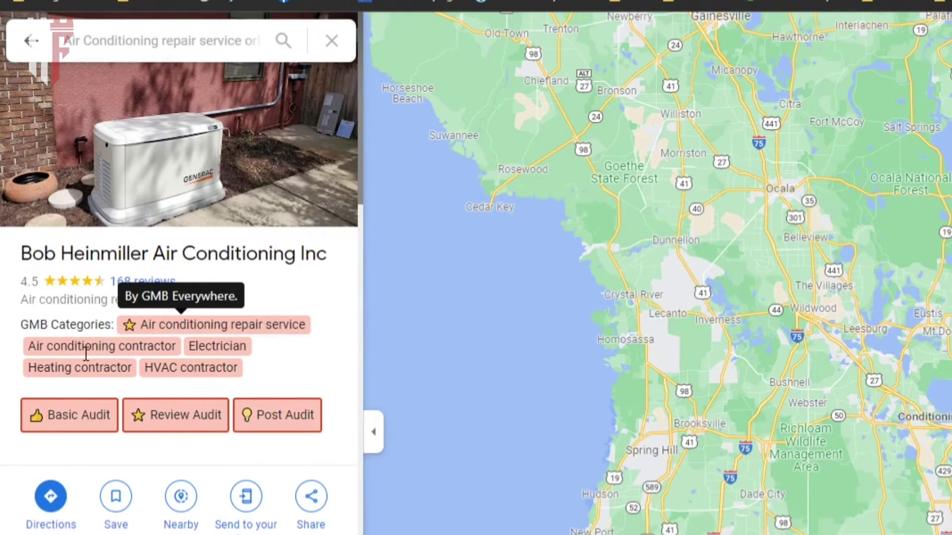
pyautogui.click(30, 41)
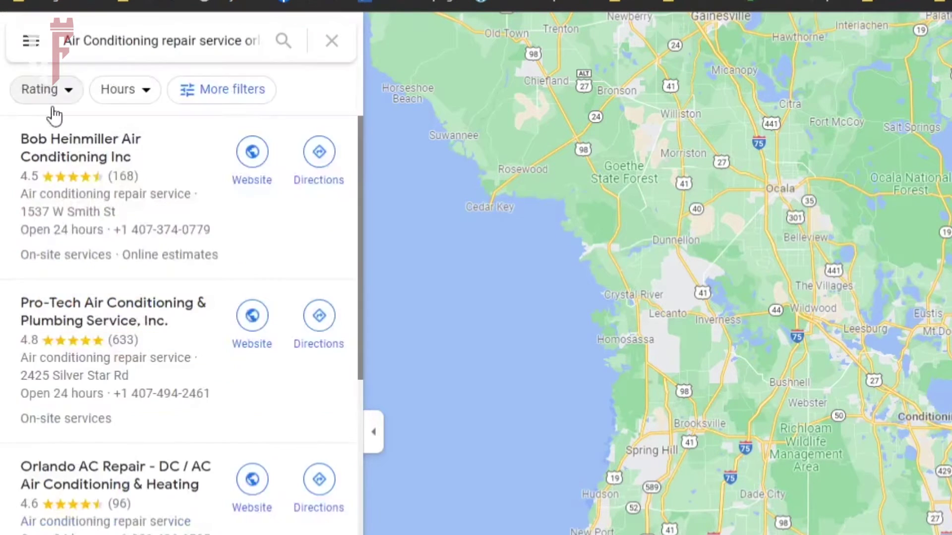
pyautogui.click(175, 389)
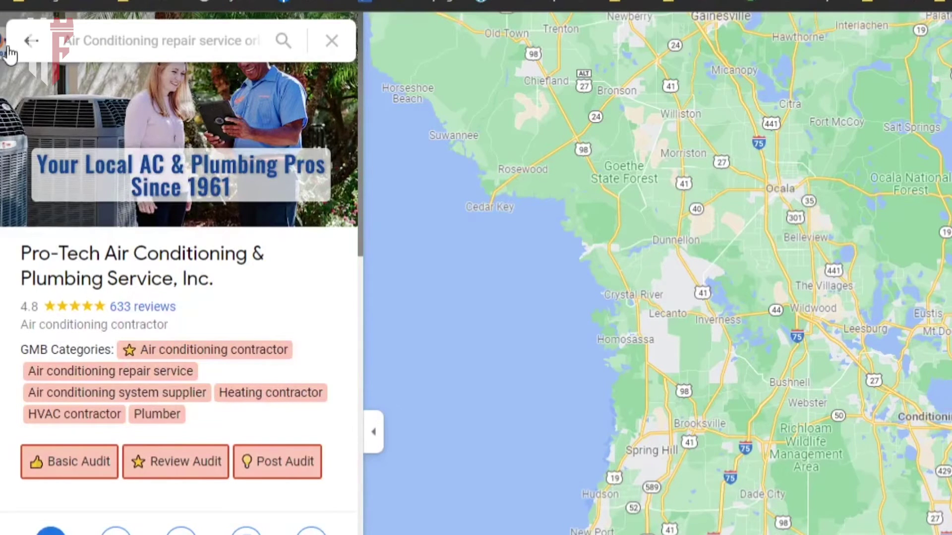
pyautogui.click(31, 40)
pyautogui.scroll(-3, 177, 391)
pyautogui.scroll(-5, 173, 369)
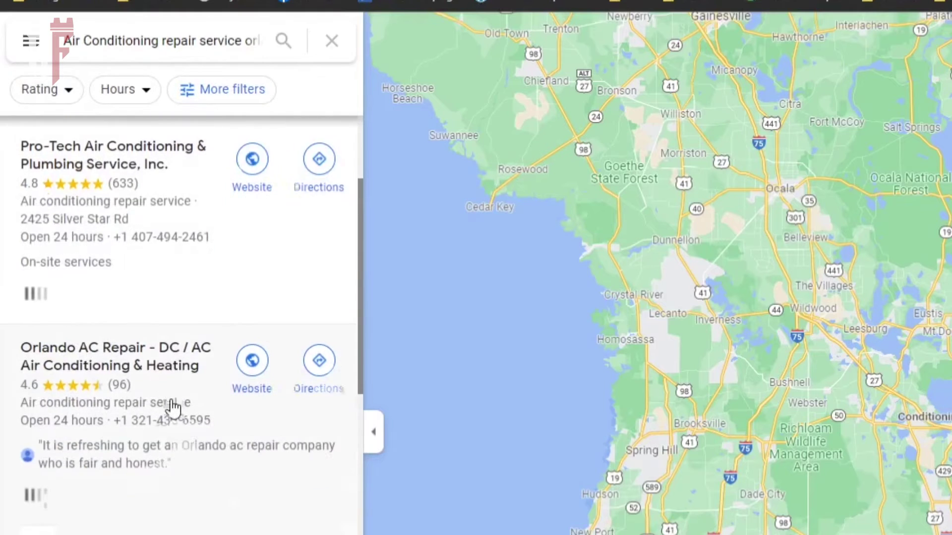
pyautogui.click(191, 344)
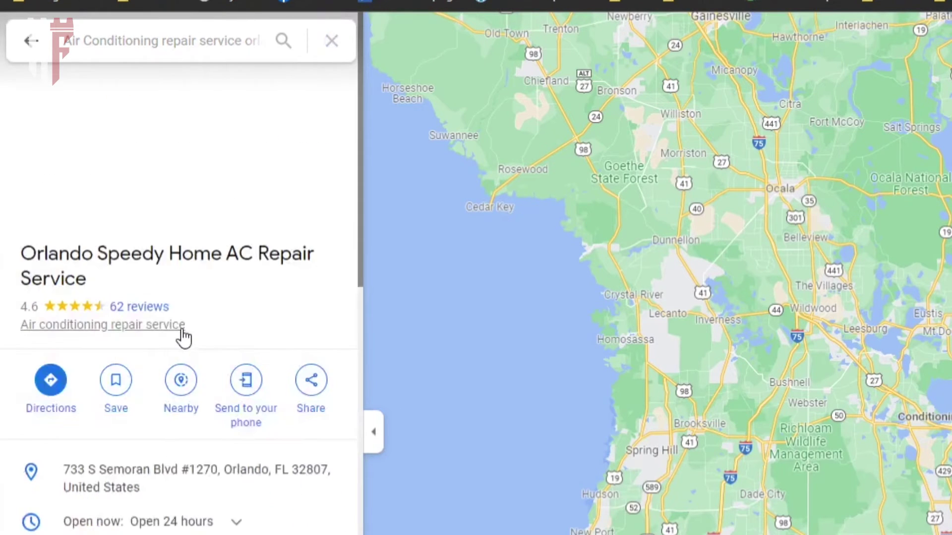